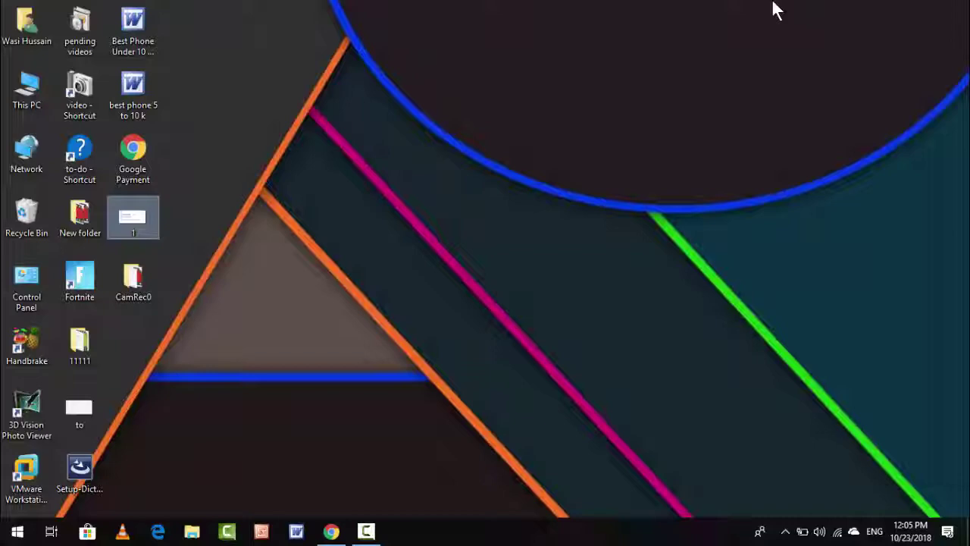
# Open the Windows Services console by running services.msc
pyautogui.press('super+r')
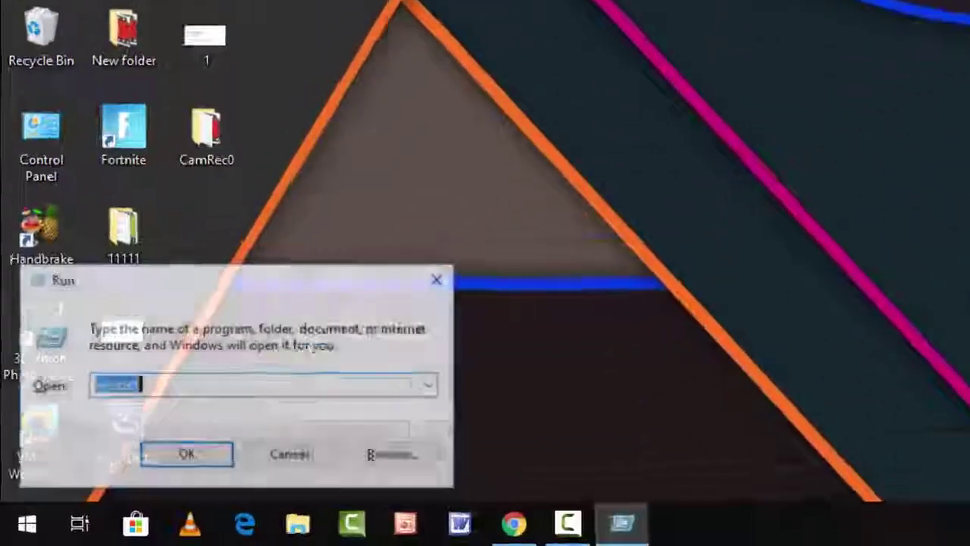
pyautogui.write('s')
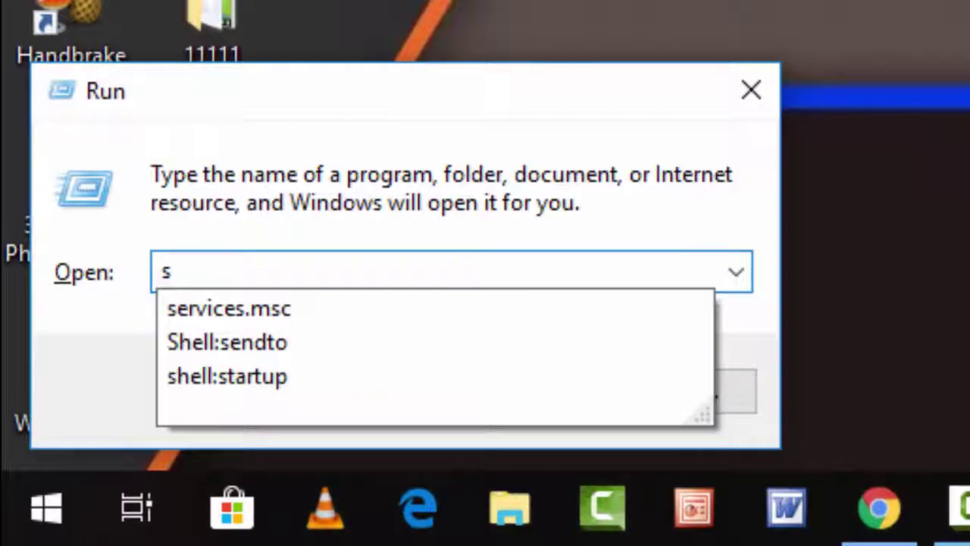
pyautogui.press('Down')
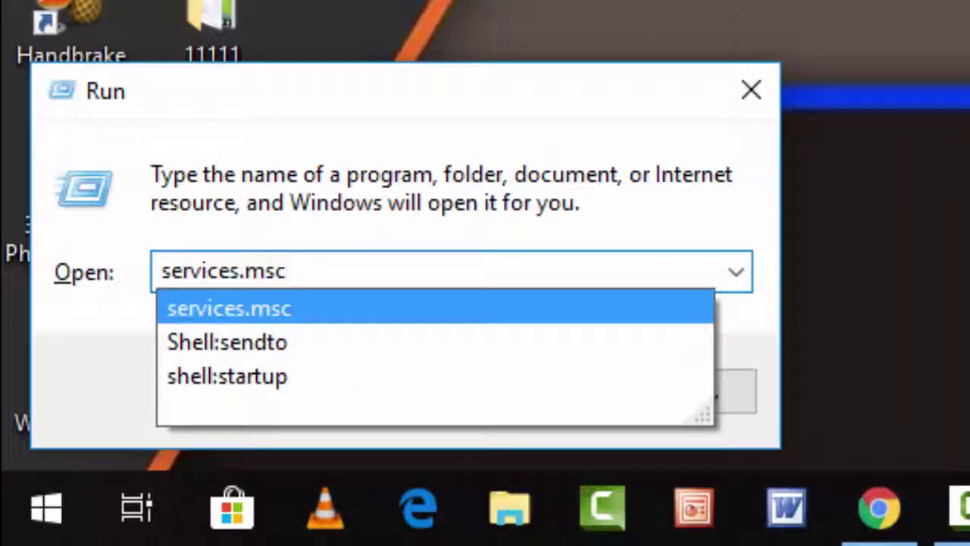
pyautogui.press('Return')
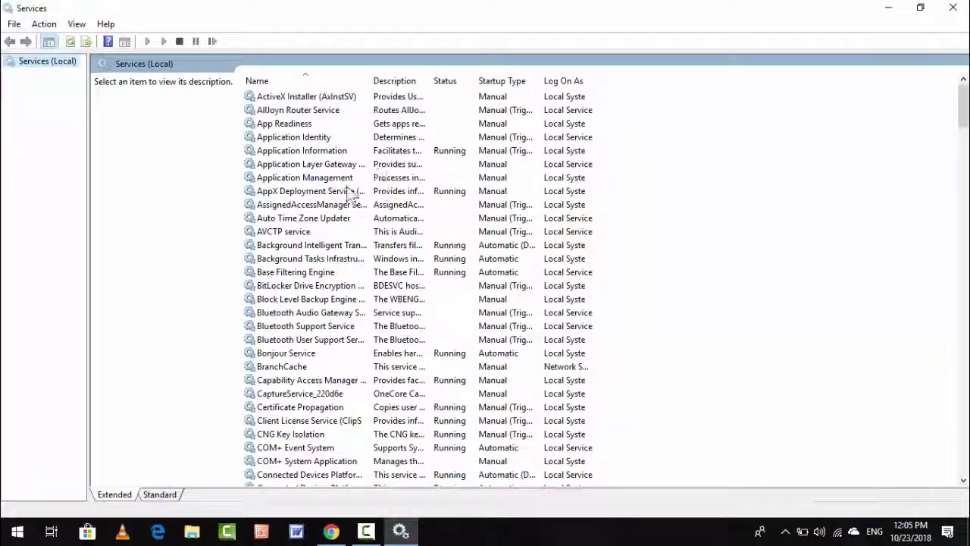
# Try Manual as the Background Intelligent Transfer Service's startup type, and close its properties and the Services console without applying the change
pyautogui.click(326, 205)
pyautogui.press('b')
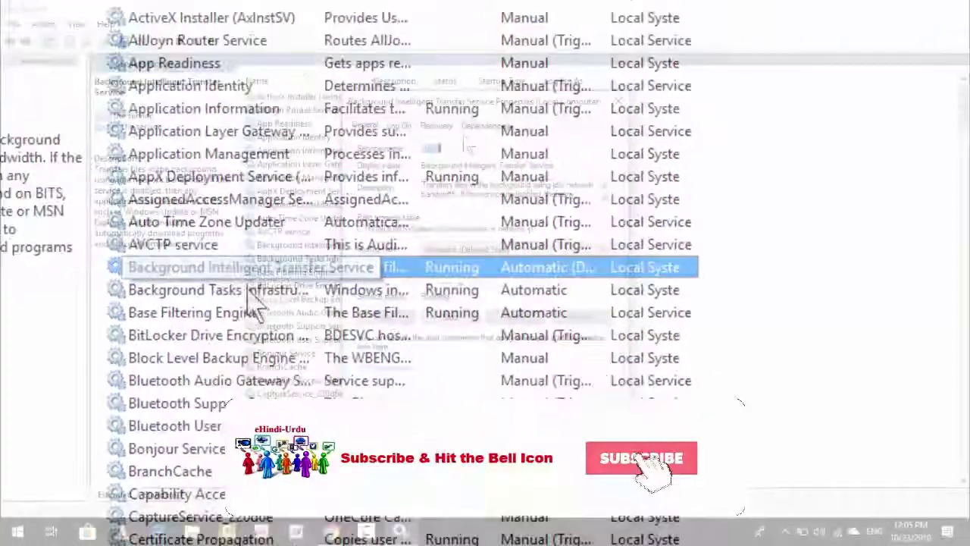
pyautogui.doubleClick(322, 245)
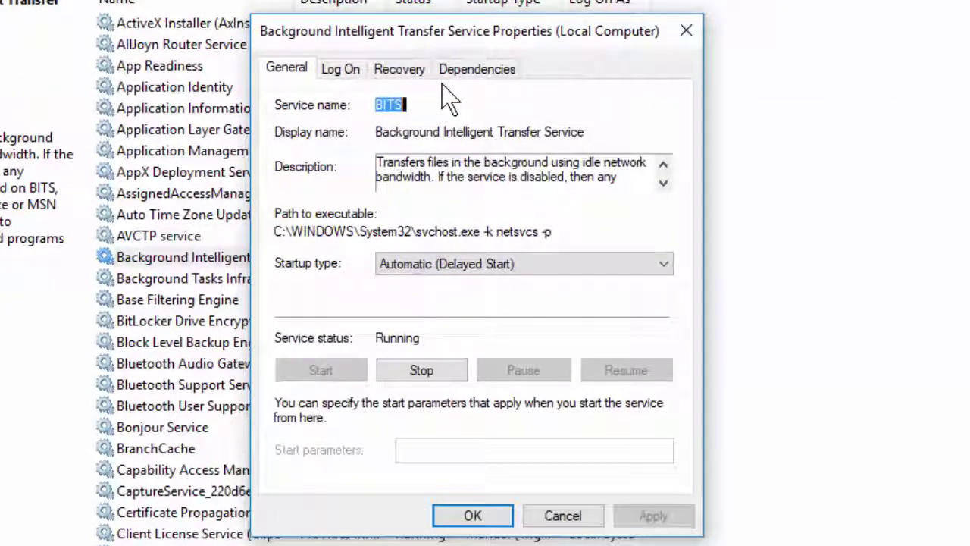
pyautogui.click(469, 275)
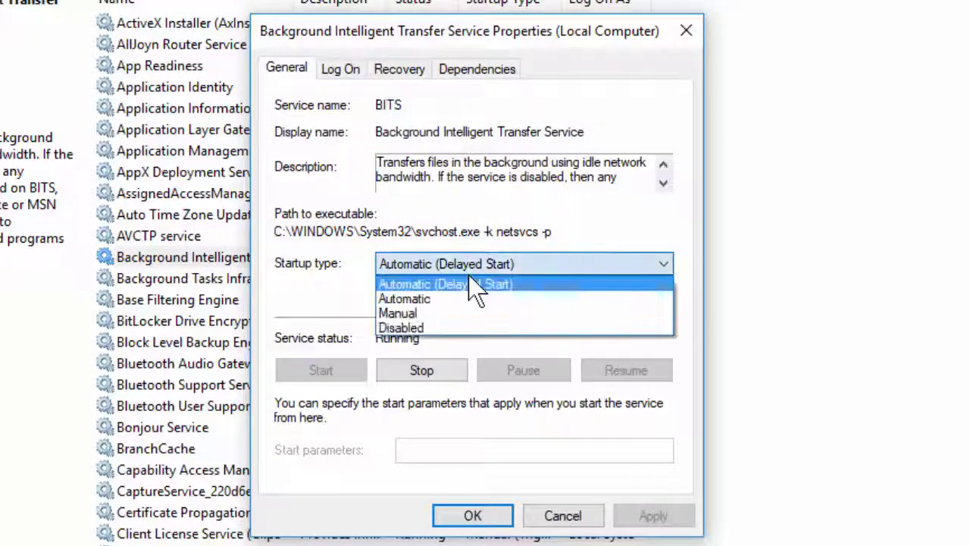
pyautogui.click(439, 312)
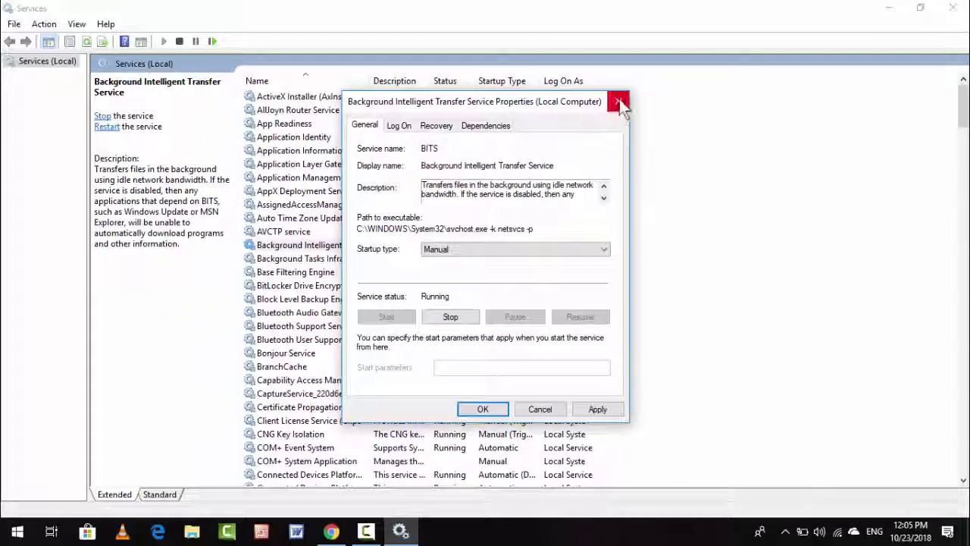
pyautogui.click(679, 38)
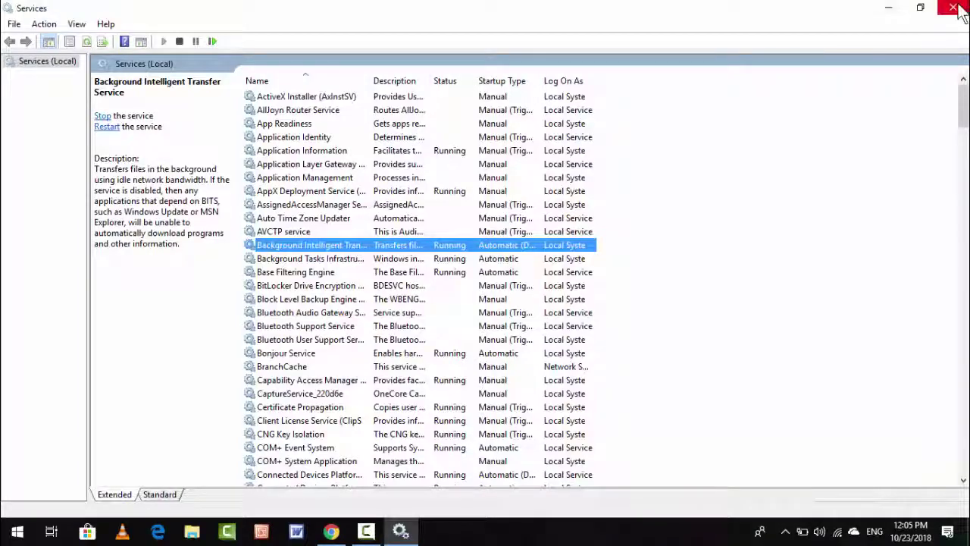
pyautogui.click(958, 11)
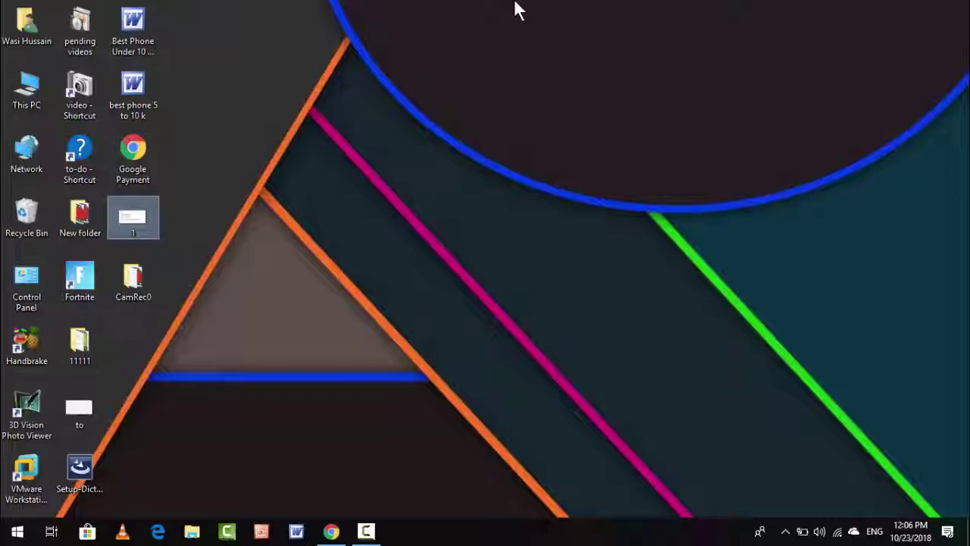
# Search Windows Settings for "network p" and open Network proxy settings to examine the automatic and manual proxy options
pyautogui.press('super+i')
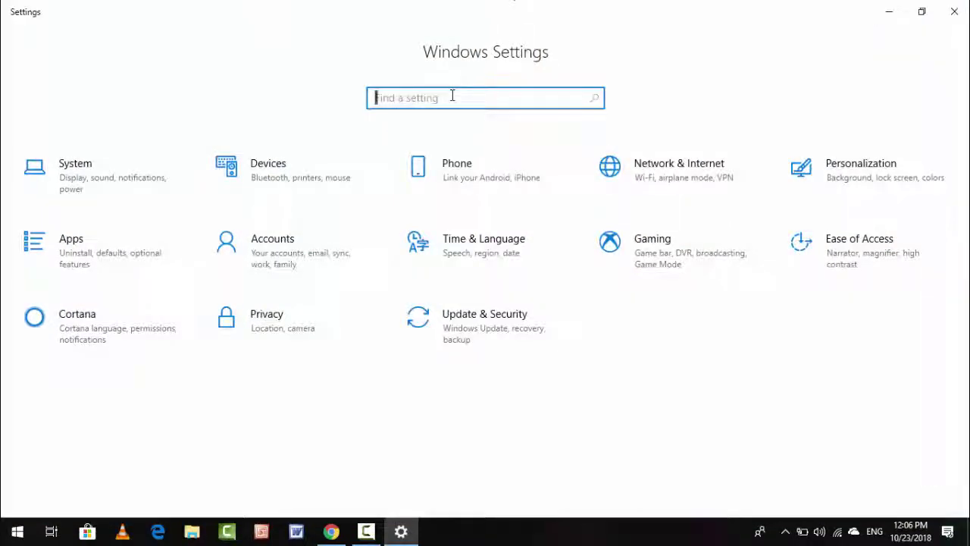
pyautogui.write('netw')
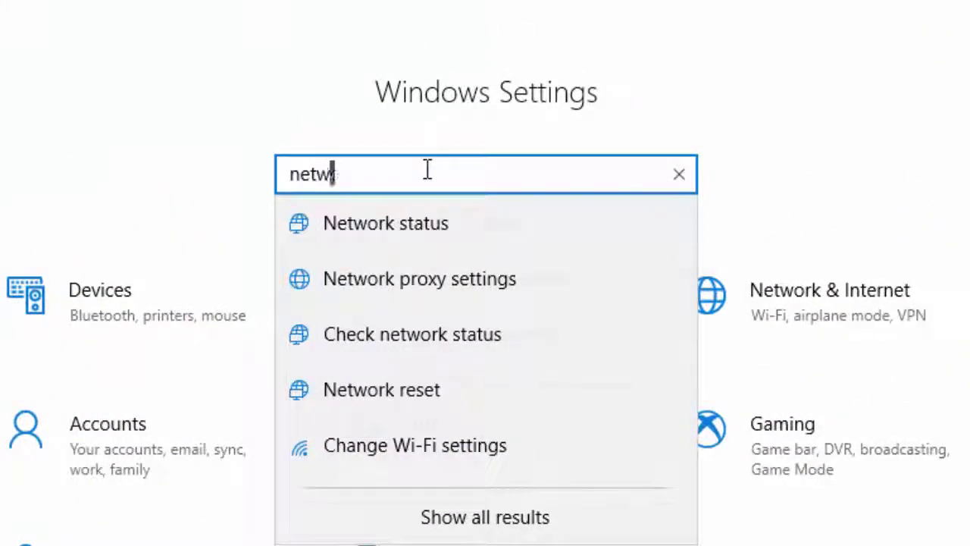
pyautogui.write('ork p')
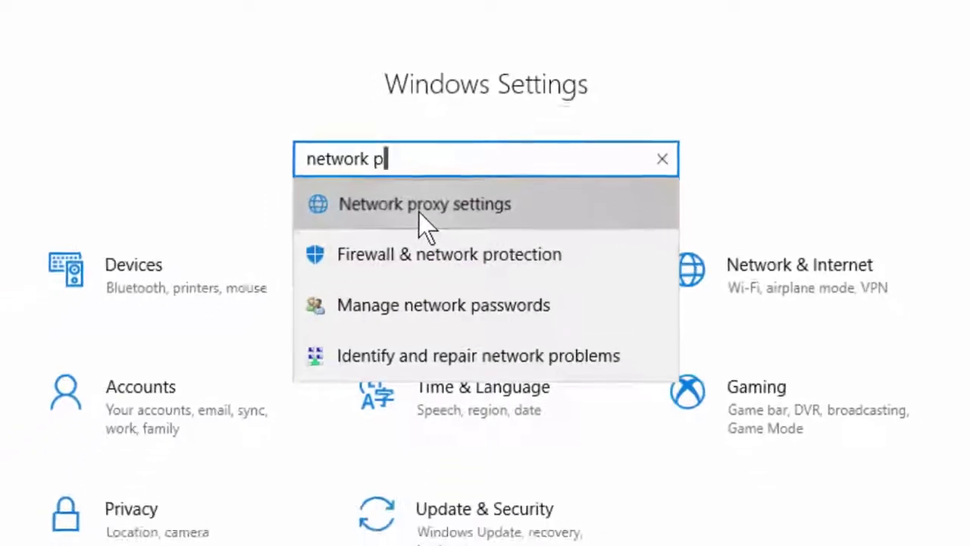
pyautogui.click(418, 212)
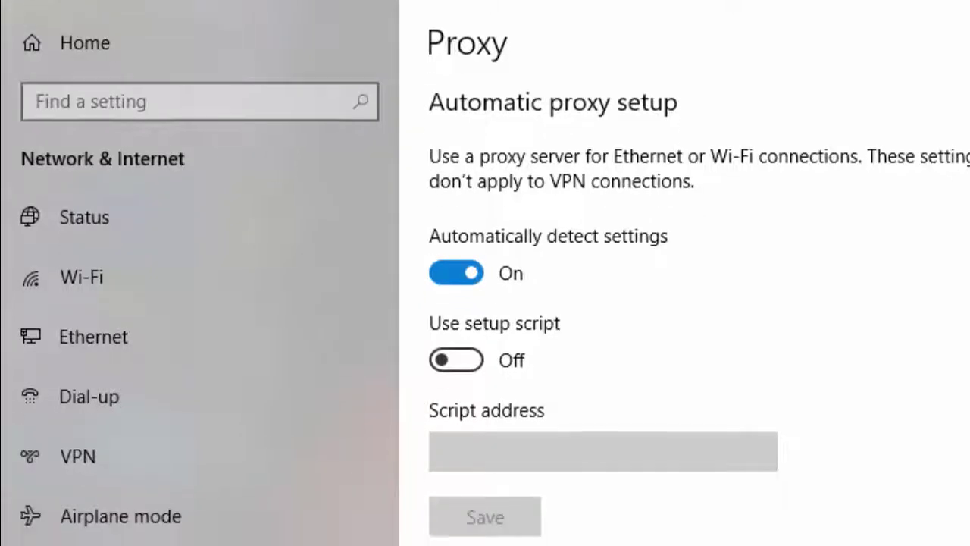
pyautogui.scroll(-4, 683, 303)
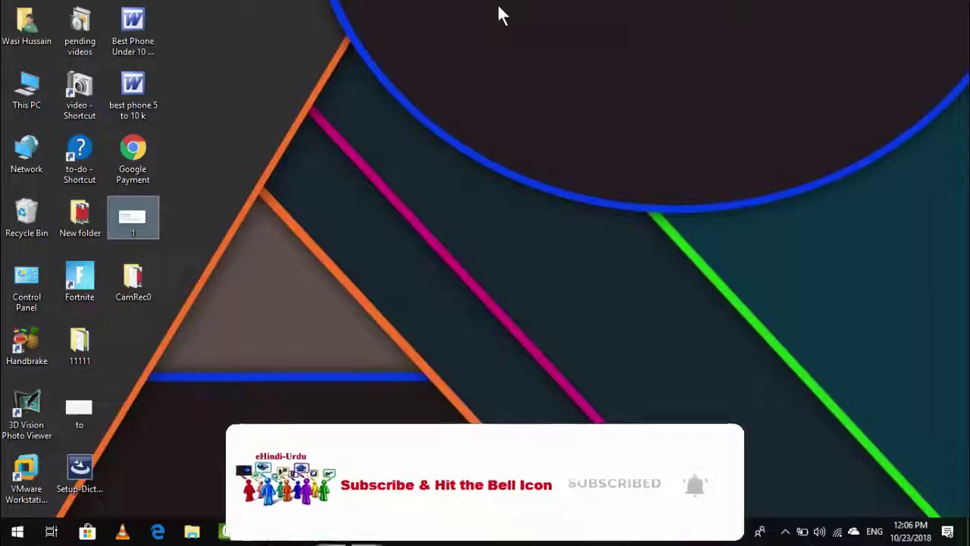
# Switch to Microsoft Store to check how its home page loads, and minimize it
pyautogui.click(87, 531)
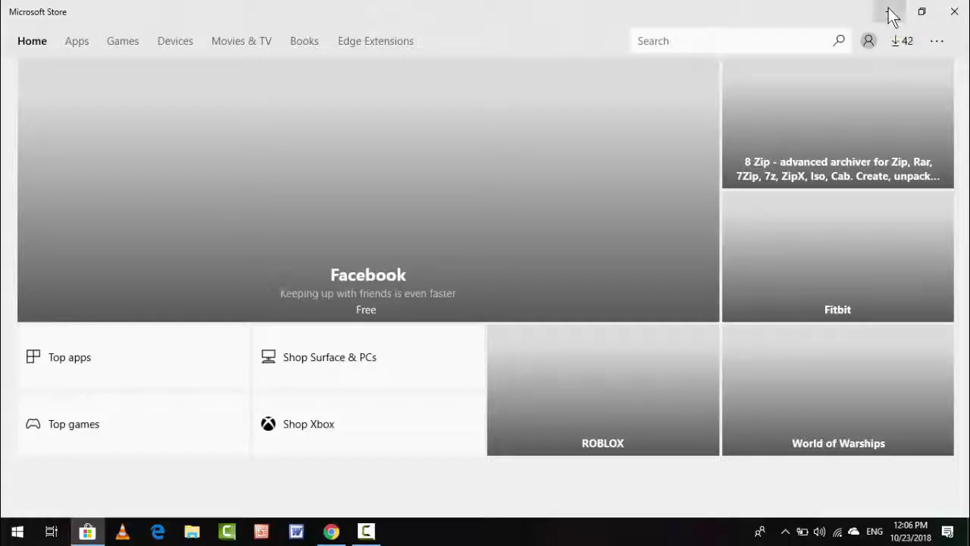
pyautogui.click(890, 12)
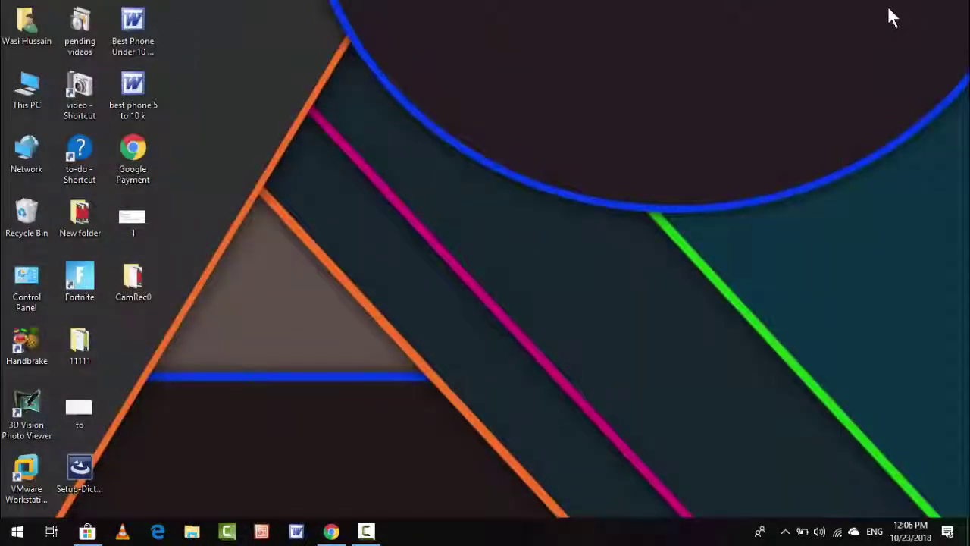
# Run the wsreset command to reset the Microsoft Store cache, and close its console window
pyautogui.press('super+r')
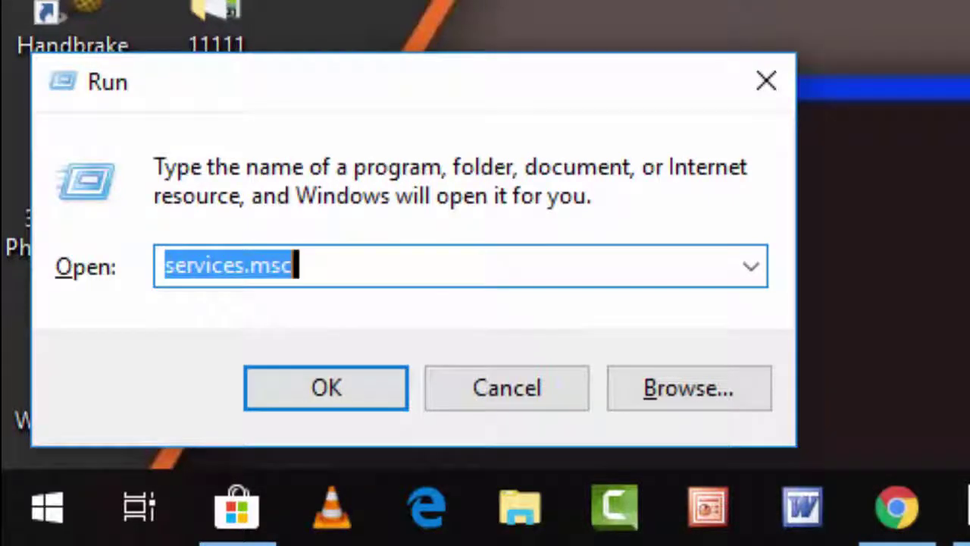
pyautogui.write('ws')
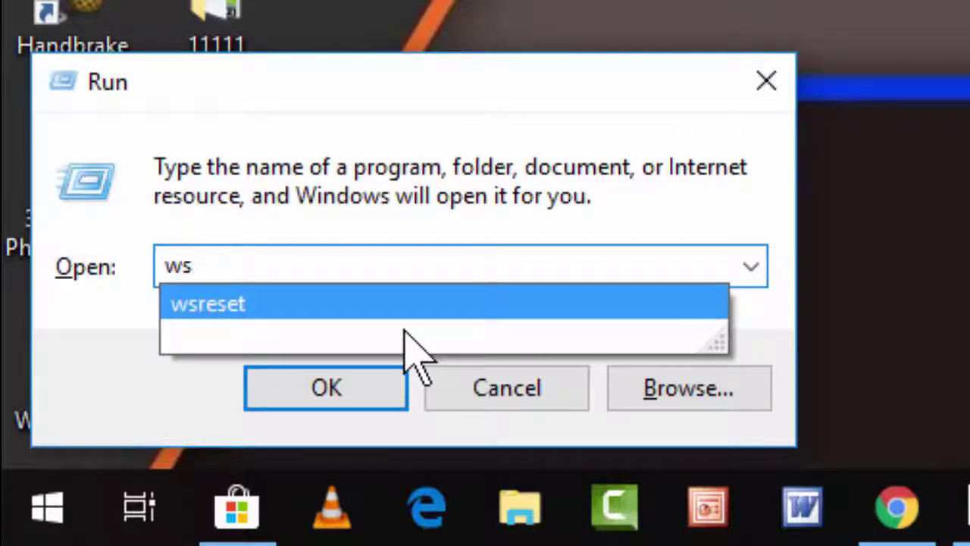
pyautogui.click(298, 305)
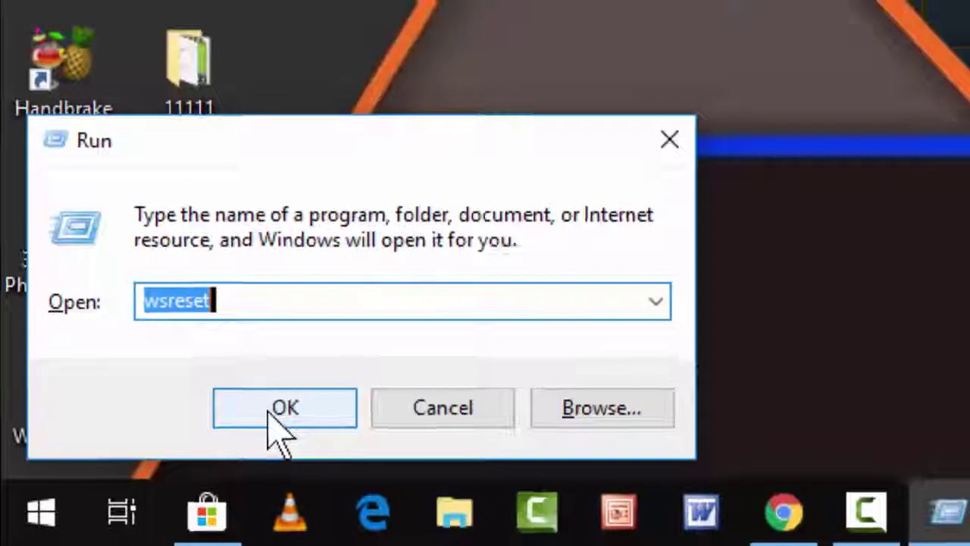
pyautogui.click(307, 393)
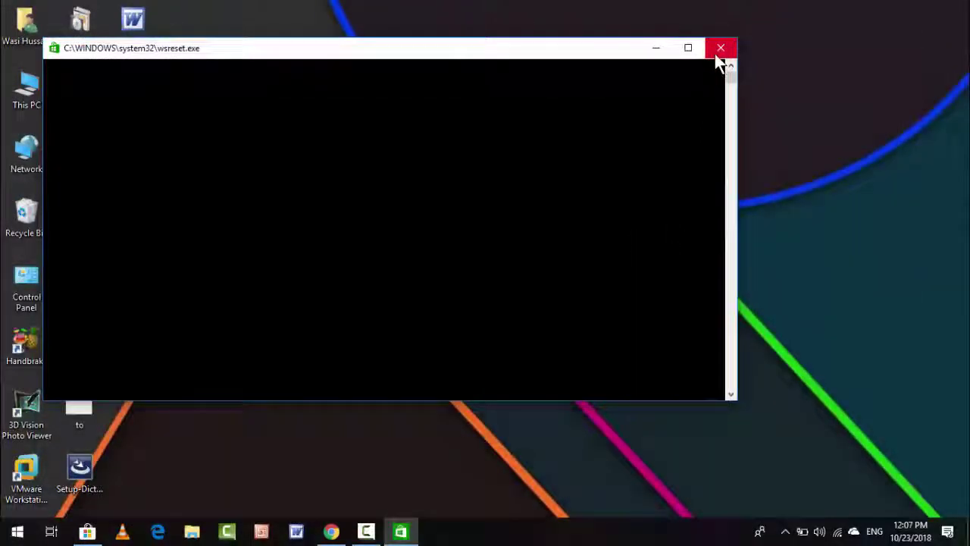
pyautogui.click(716, 55)
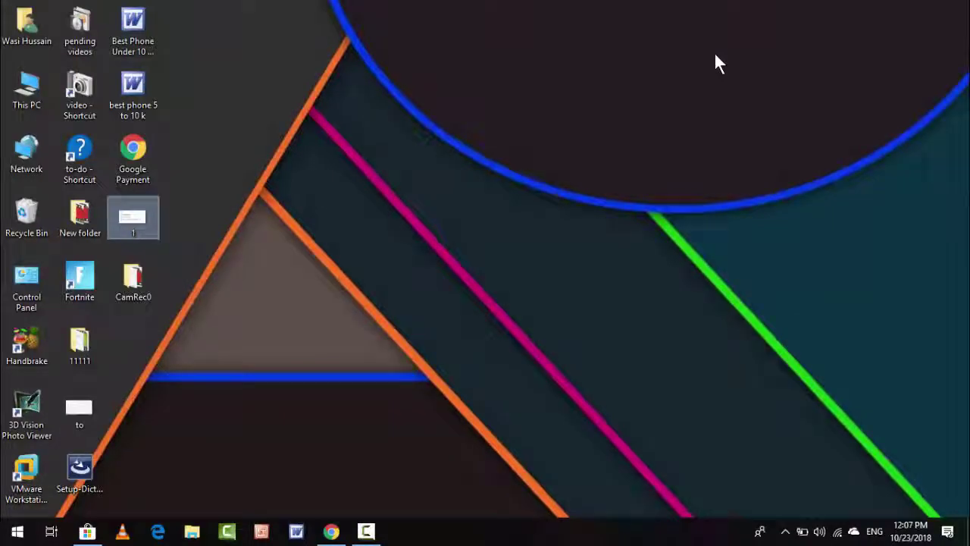
# Start the Windows Update troubleshooter from the Update & Security settings, cancel it during problem detection, and close Settings
pyautogui.press('super+i')
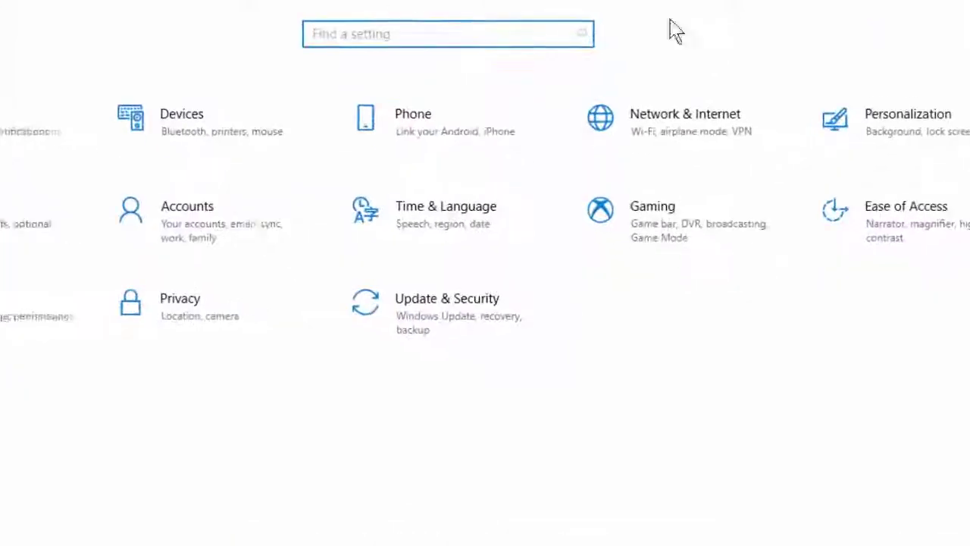
pyautogui.click(388, 301)
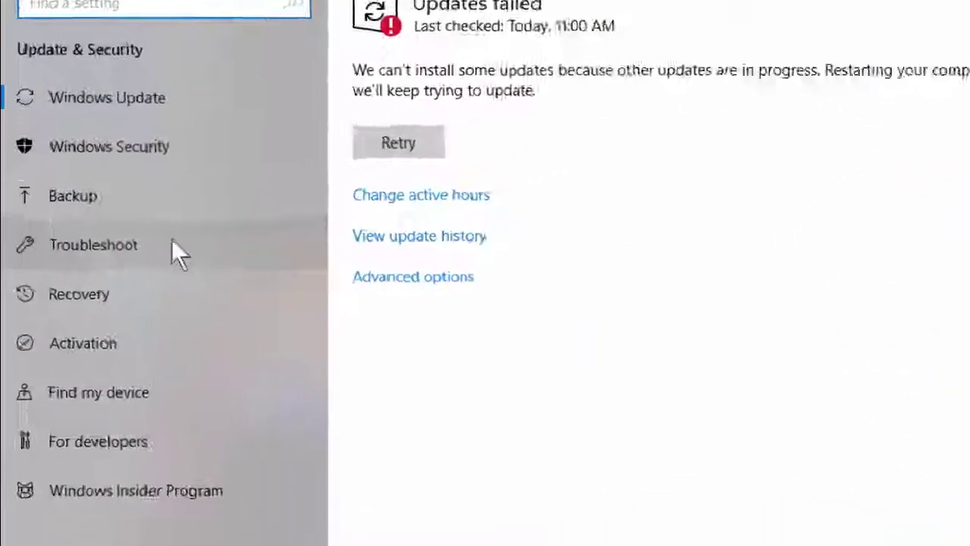
pyautogui.click(123, 255)
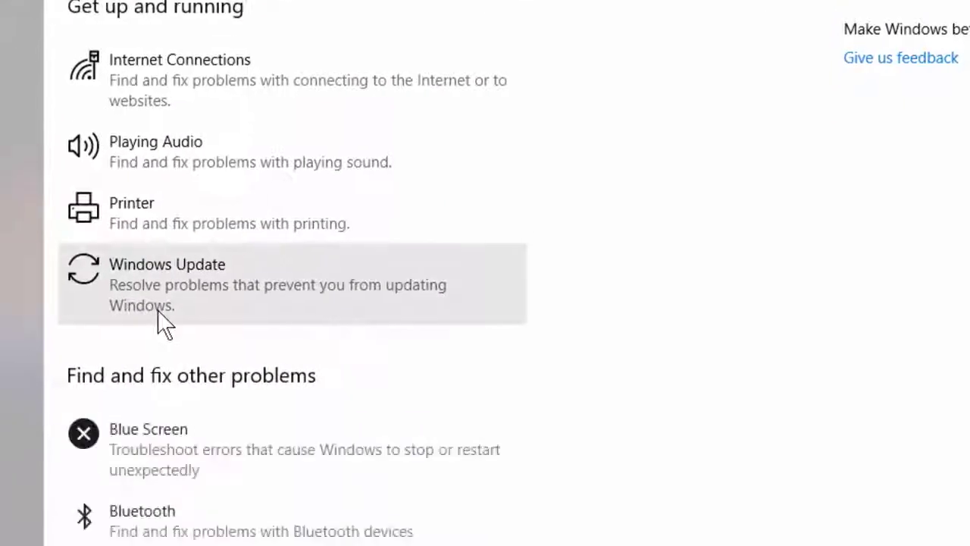
pyautogui.click(158, 311)
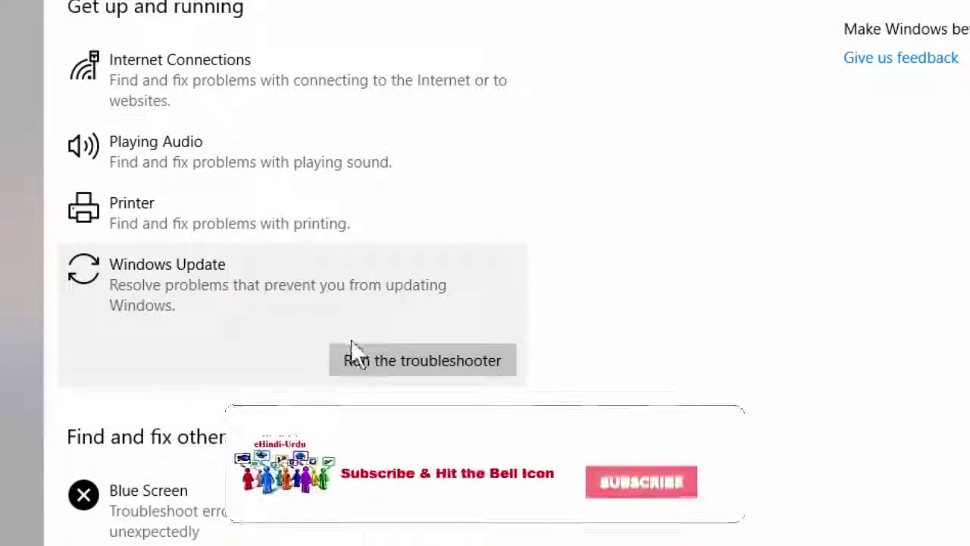
pyautogui.click(371, 374)
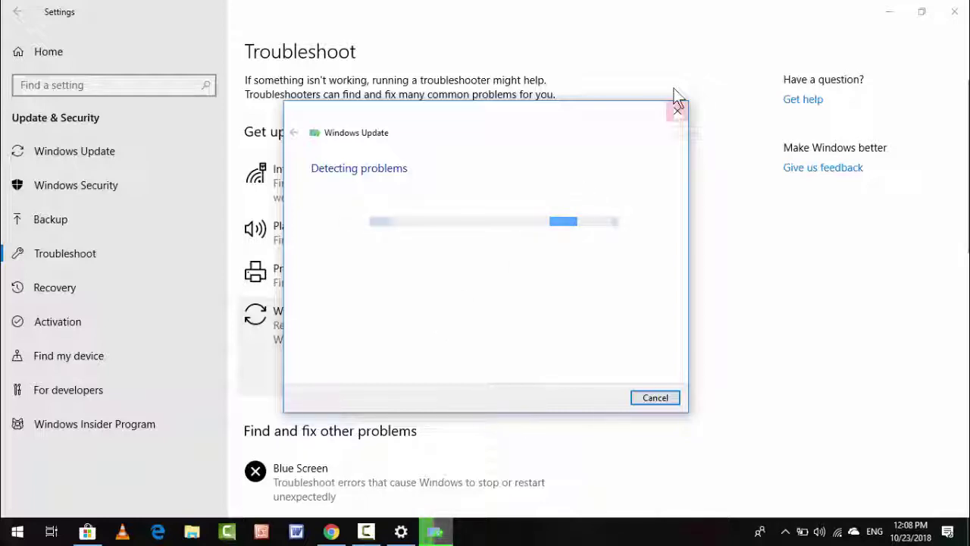
pyautogui.click(677, 113)
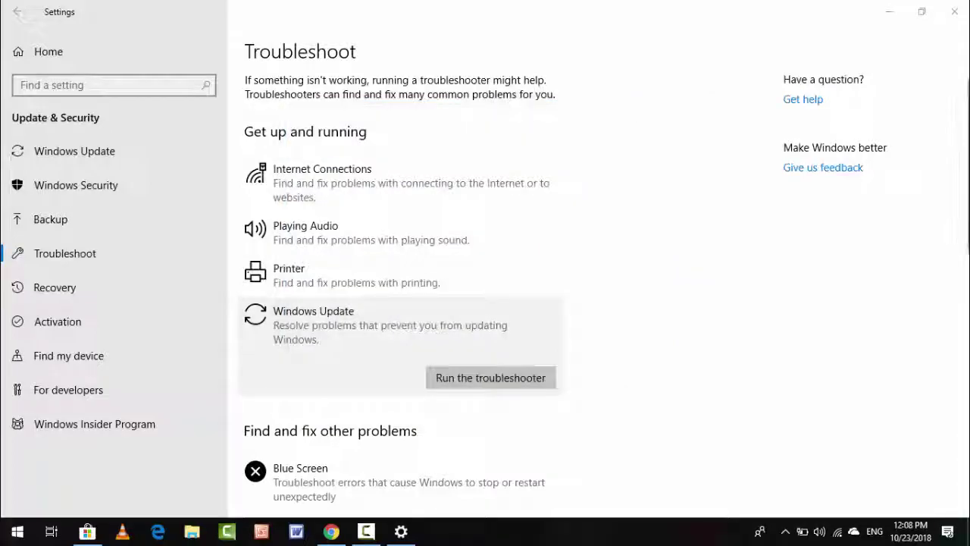
pyautogui.click(954, 11)
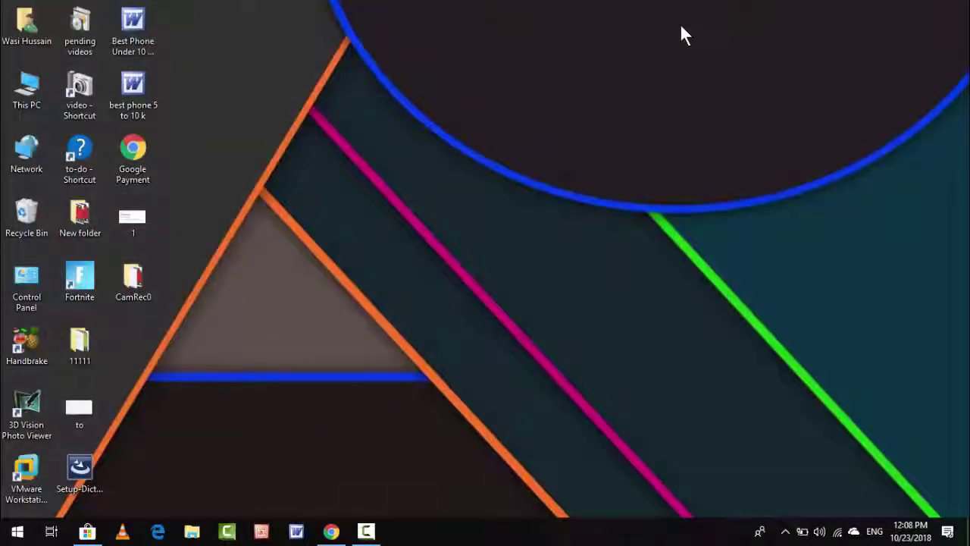